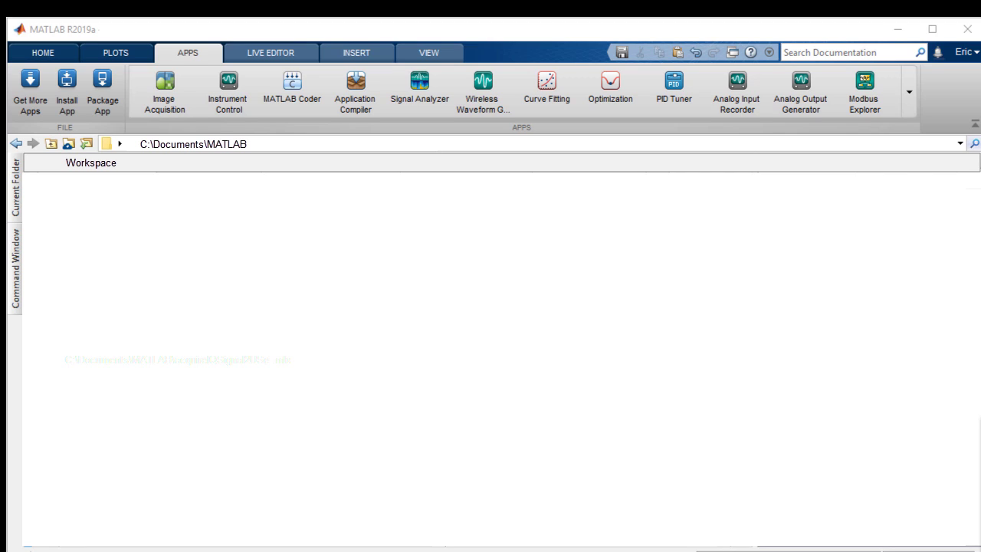
Launch Wireless Waveform Generator from the Apps gallery and show its transmitter settings.
left_click(464, 107)
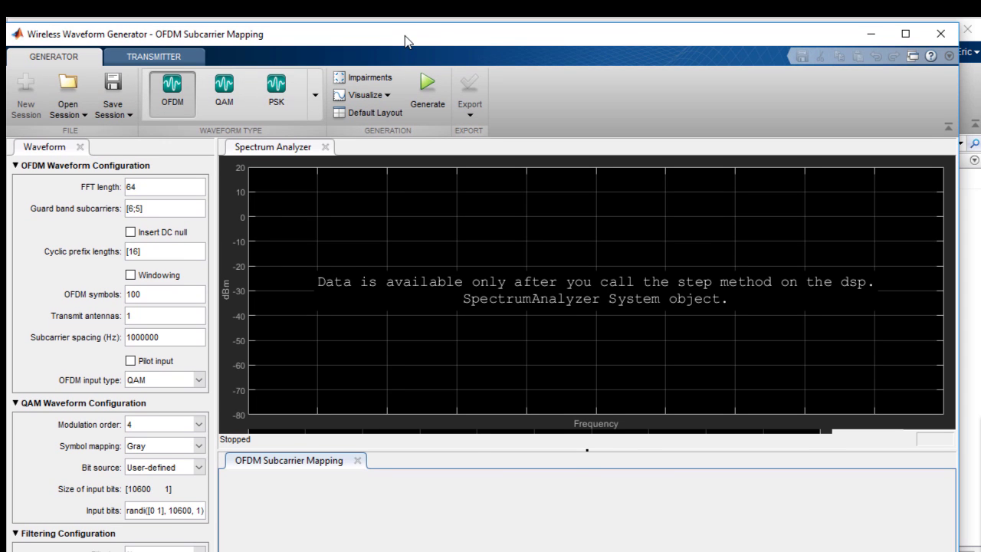
left_click(134, 59)
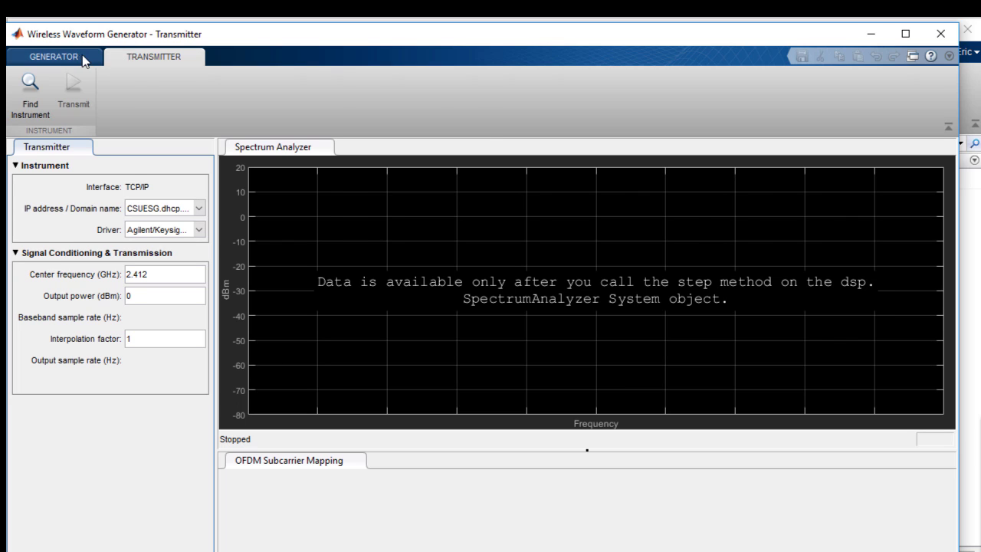
Choose 802.11ax as the waveform type from the generator gallery.
left_click(53, 56)
left_click(318, 95)
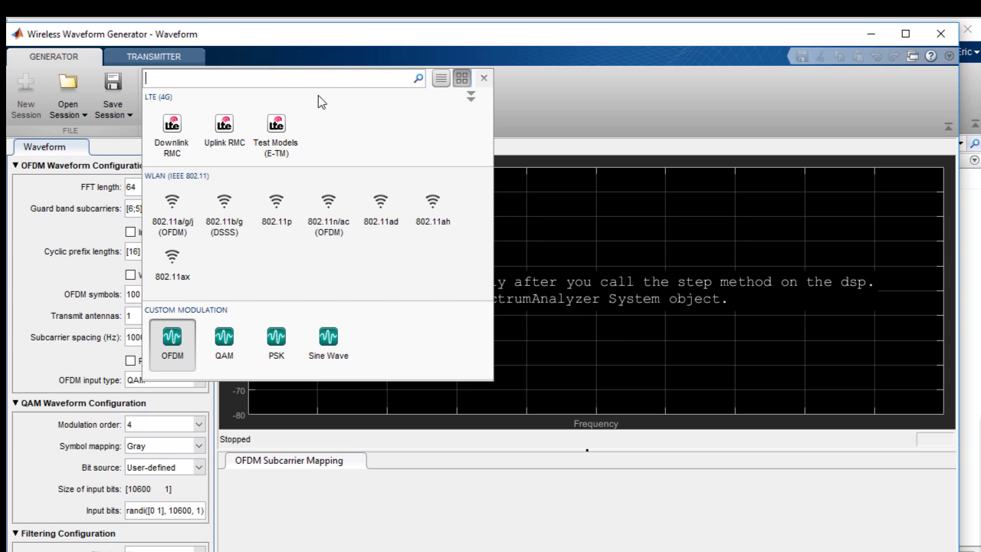
left_click(173, 260)
Set 40 MHz channel bandwidth, MCS 8 (256-QAM, 3/4 rate) and 2e-6 s idle time.
left_click(212, 210)
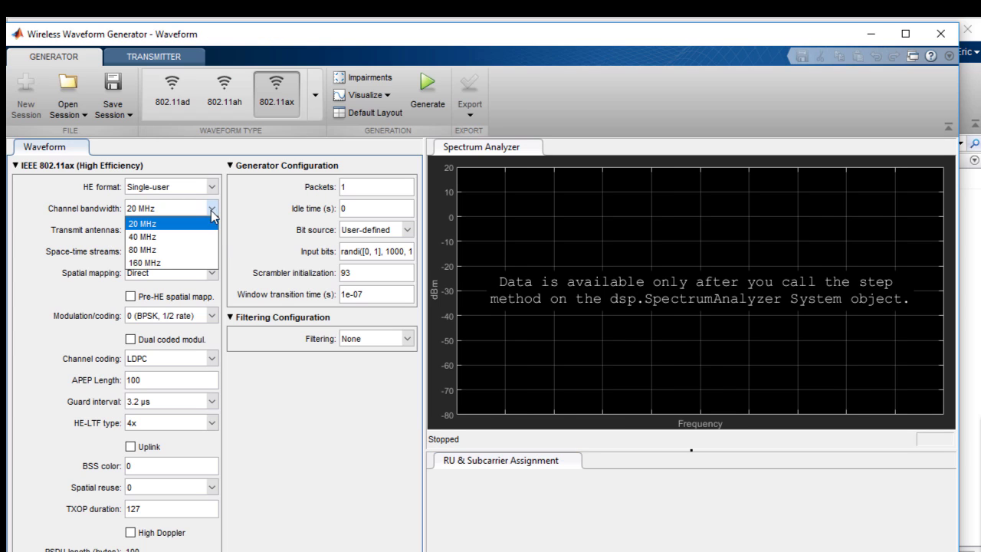
left_click(192, 232)
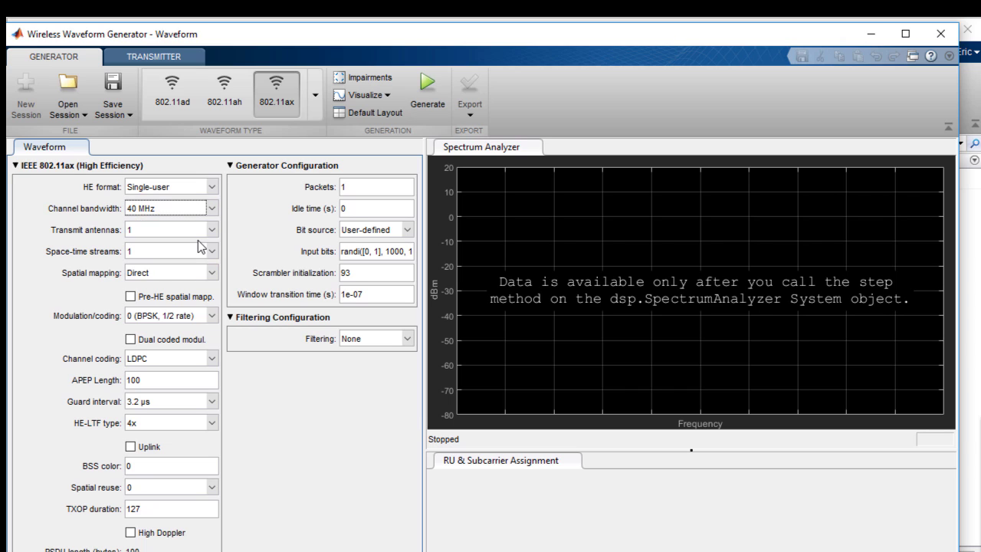
left_click(212, 316)
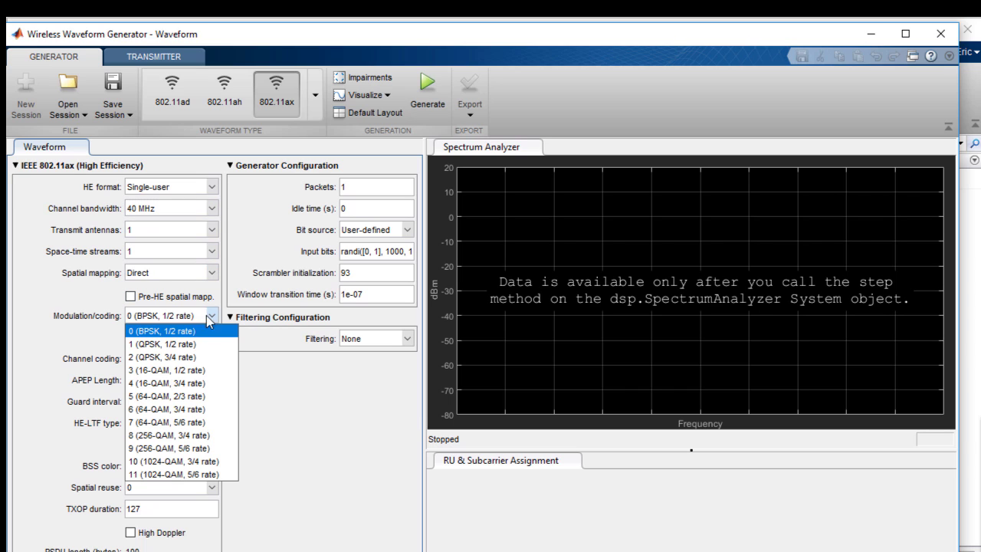
left_click(193, 434)
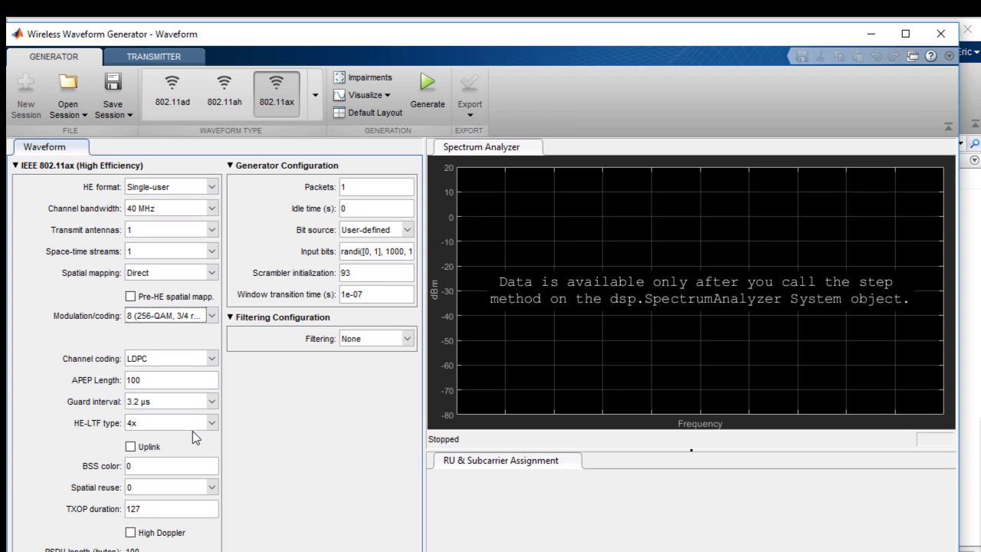
left_click(358, 209)
key("BackSpace")
type("2e-6")
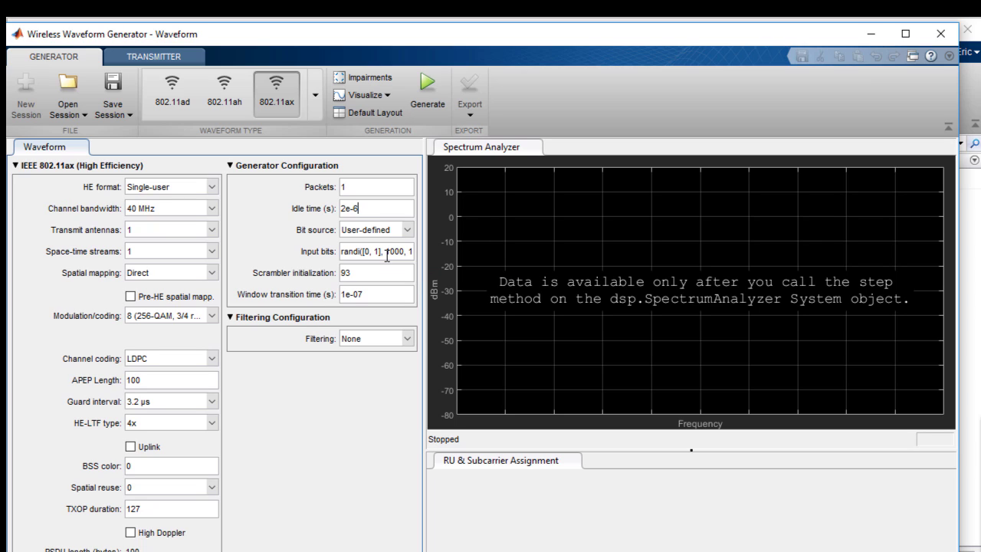
Generate the 802.11ax waveform, filling the spectrum view from −20 to 20 MHz.
left_click(426, 89)
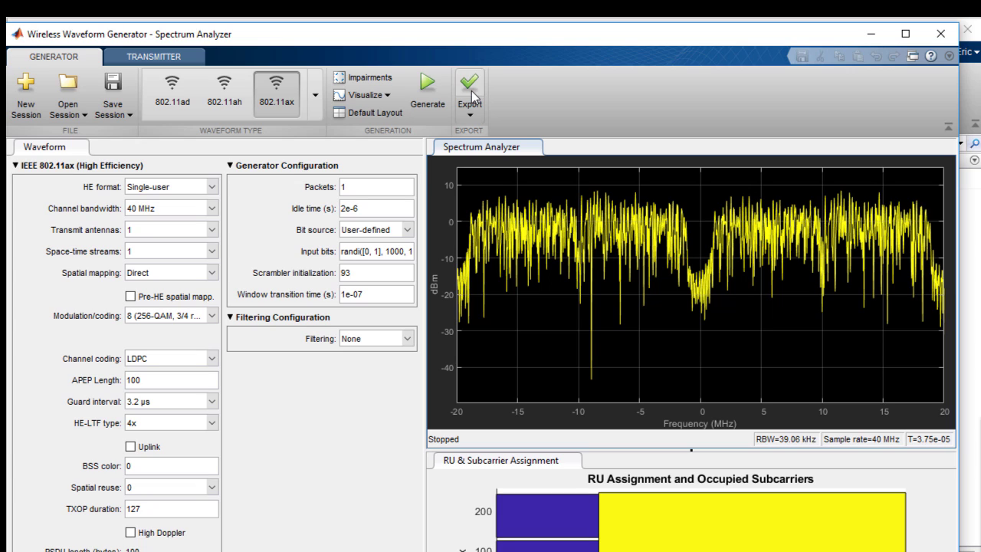
Set the transmitter center frequency to 2.402 GHz and start transmitting the waveform.
left_click(175, 55)
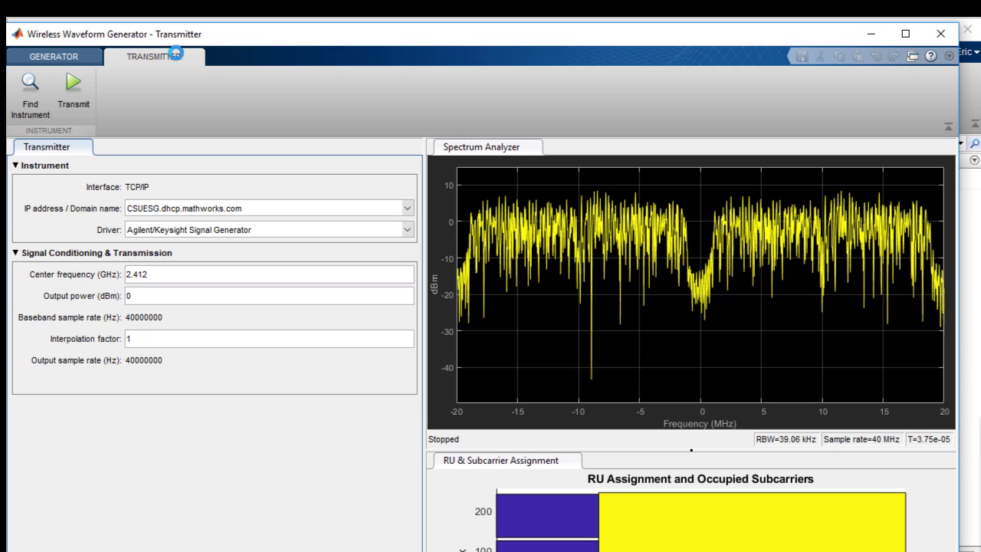
left_click(156, 276)
key("BackSpace")
key("BackSpace")
type("02")
left_click(181, 294)
left_click(71, 85)
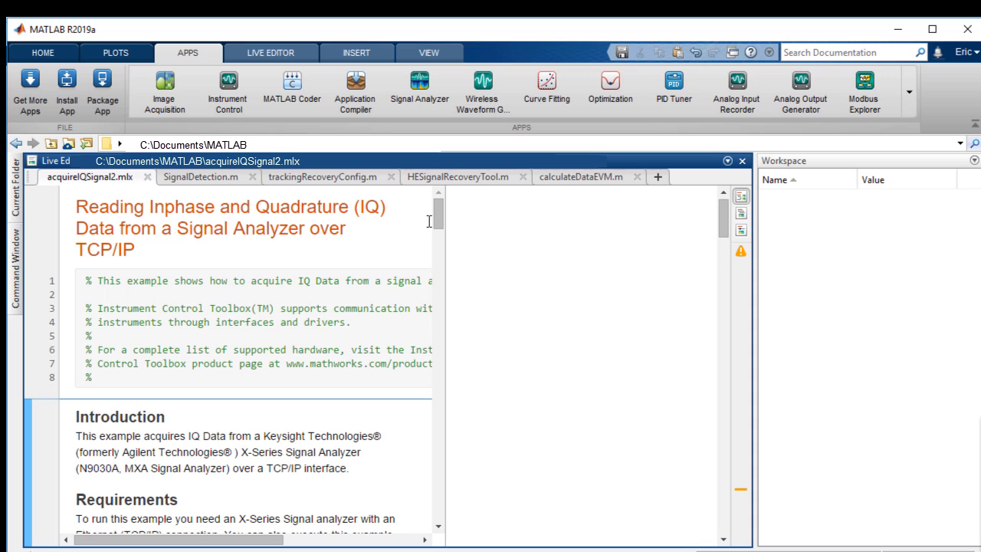
Run all of acquireIQSignal2.mlx to capture 4000000 IQ samples and plot their periodogram PSD.
left_click_drag(434, 224, 442, 311)
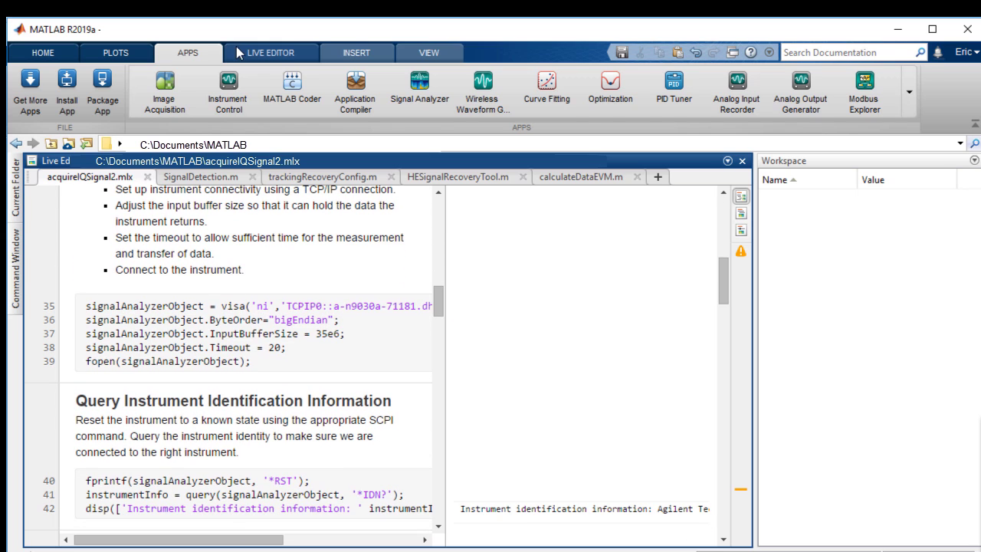
left_click(270, 52)
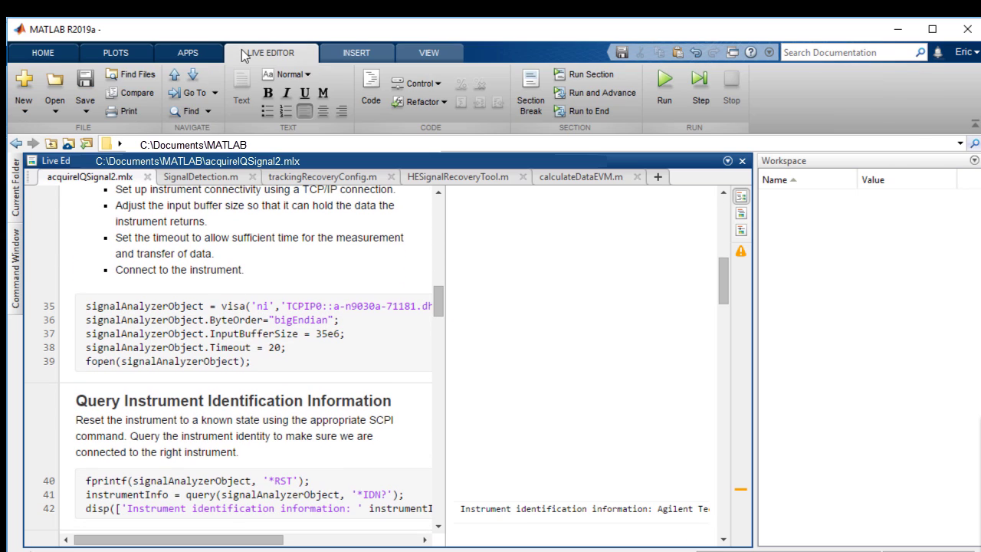
left_click(662, 89)
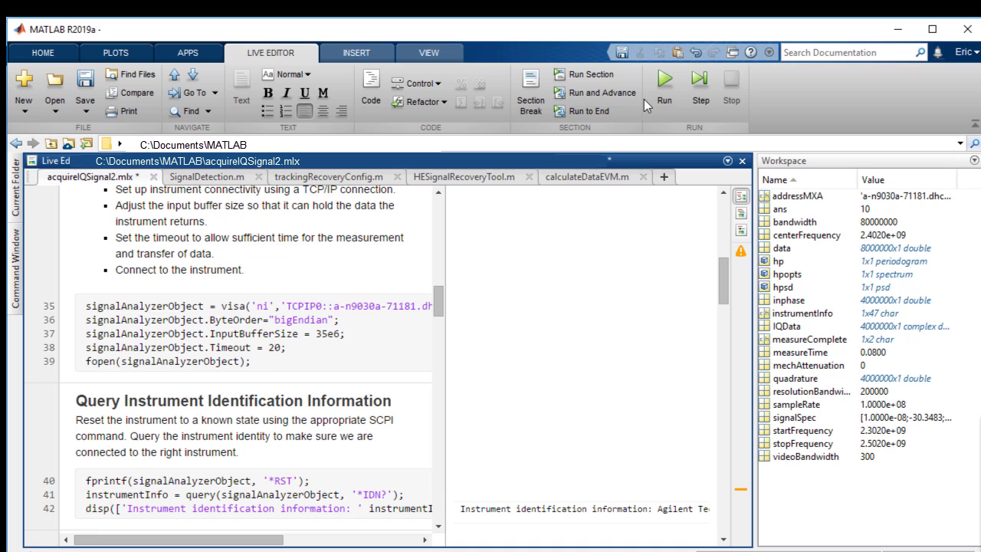
left_click_drag(725, 263, 737, 511)
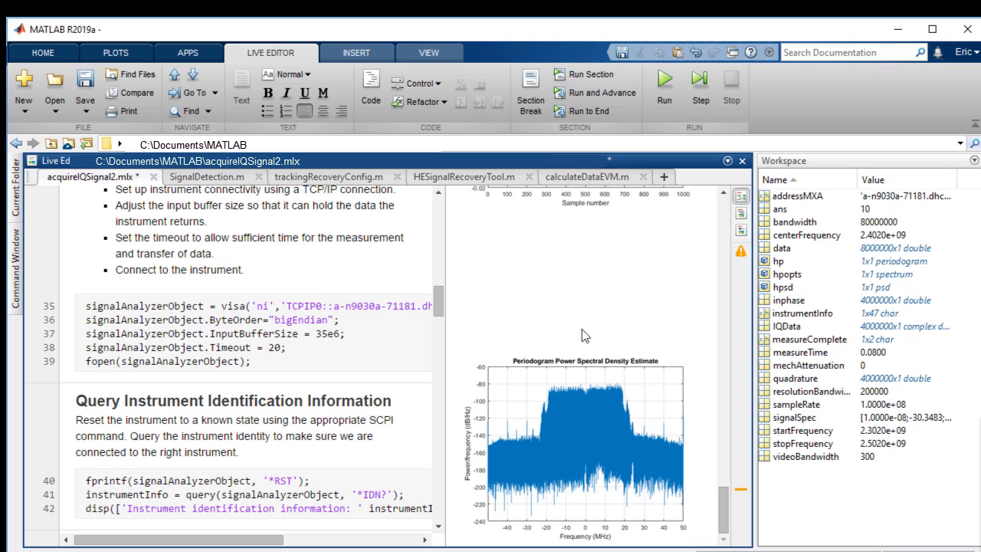
Run SignalDetection.m to plot the 256-QAM equalized constellation and per-packet EVM (~2.05–2.23%).
left_click(198, 178)
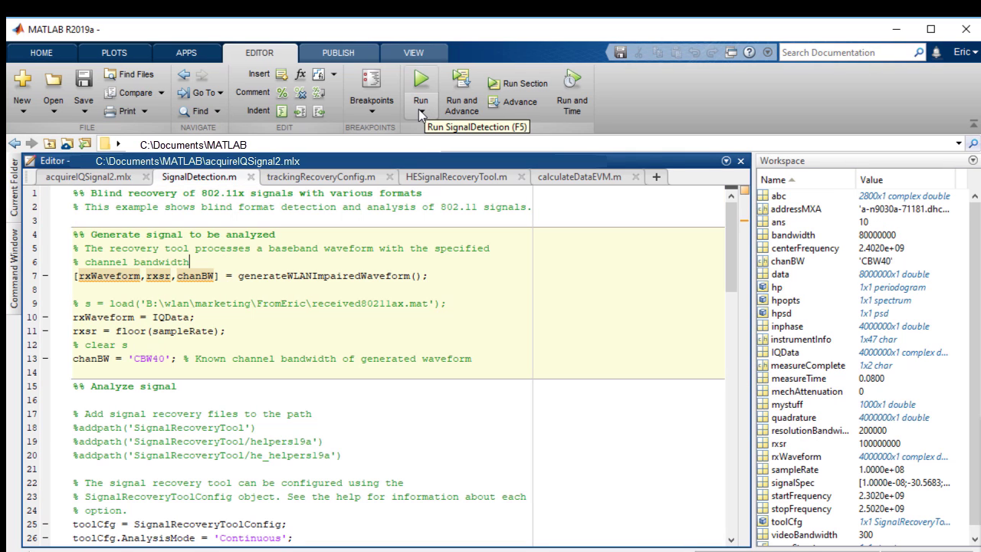
left_click(421, 113)
left_click(444, 133)
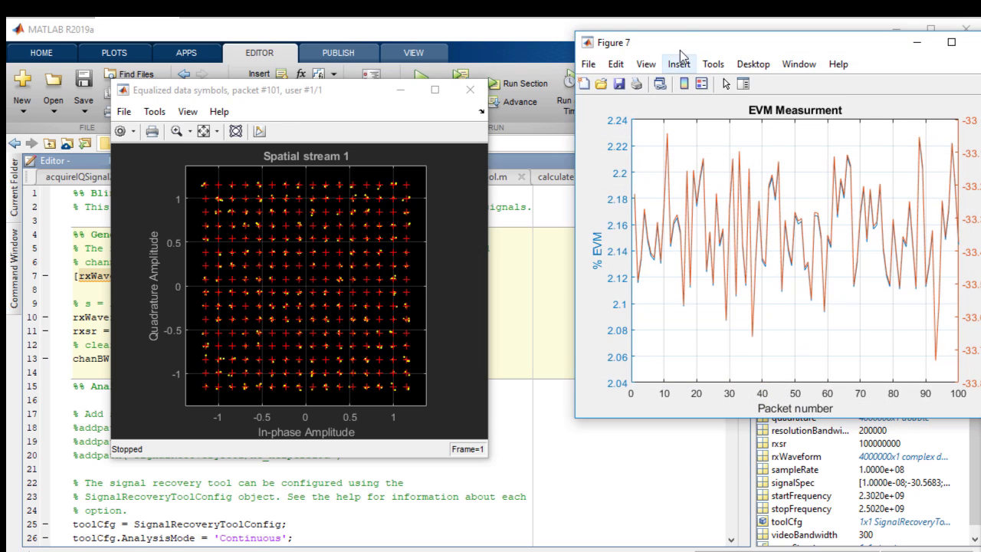
Position the constellation window on the left and the EVM plot window beside it.
left_click_drag(683, 44, 600, 83)
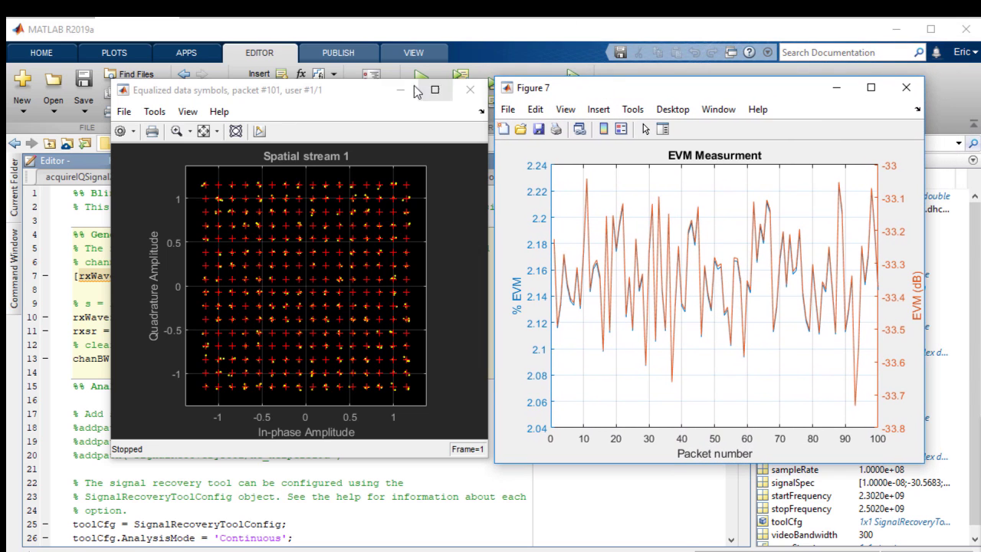
left_click_drag(365, 94, 306, 107)
left_click_drag(618, 83, 536, 96)
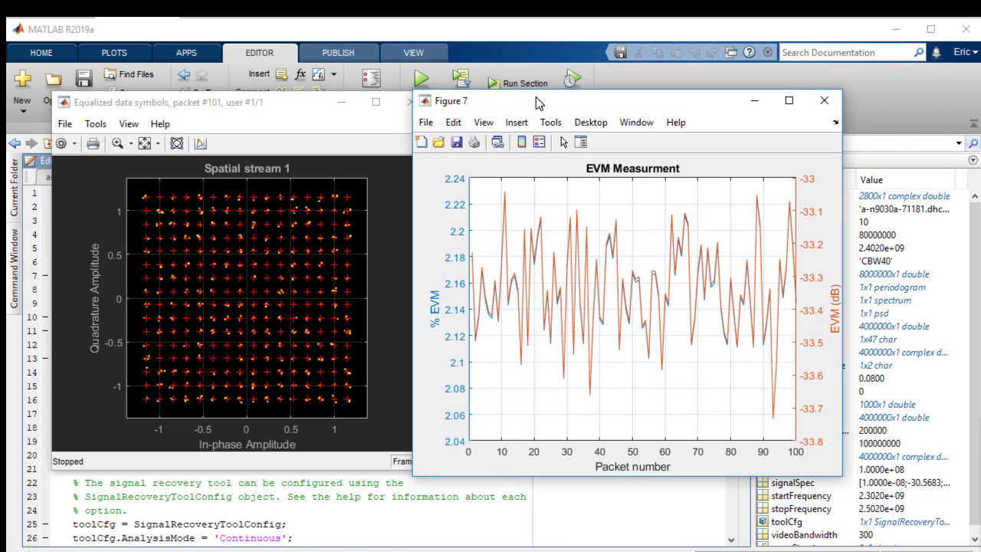